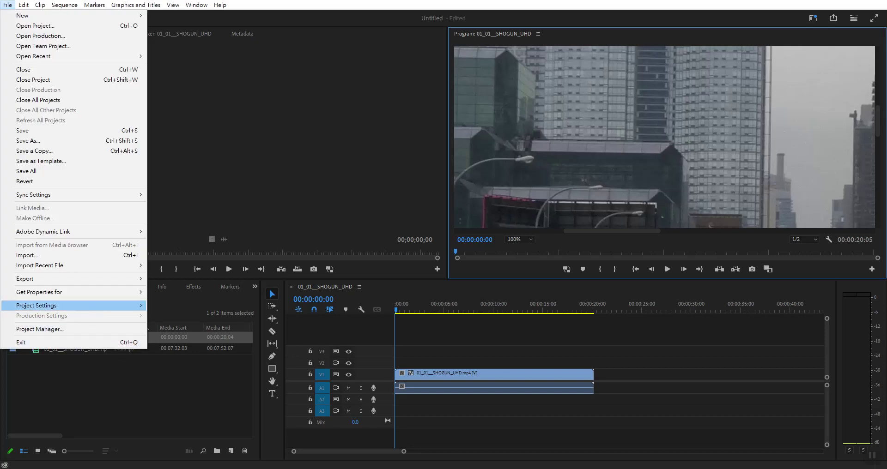
Disable Ingest in the project's Ingest Settings and delete both existing project items
{"action": "mouse_move", "coordinate": [115, 305]}
{"action": "left_click", "coordinate": [183, 338]}
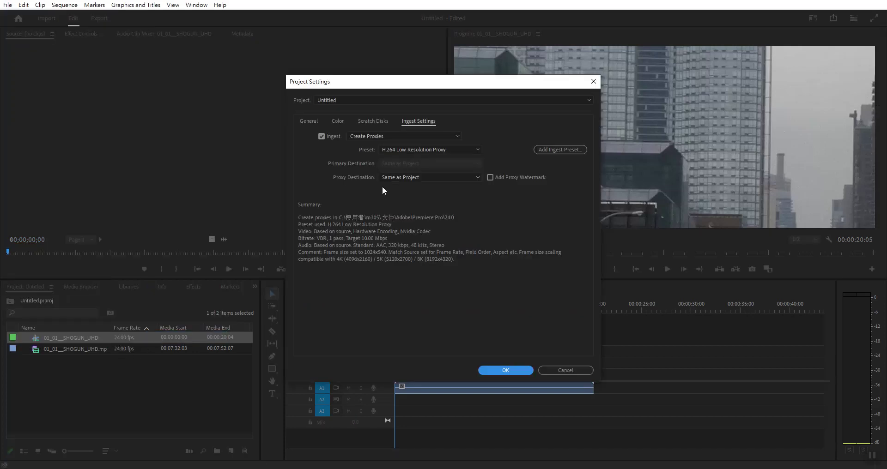
{"action": "left_click", "coordinate": [325, 135]}
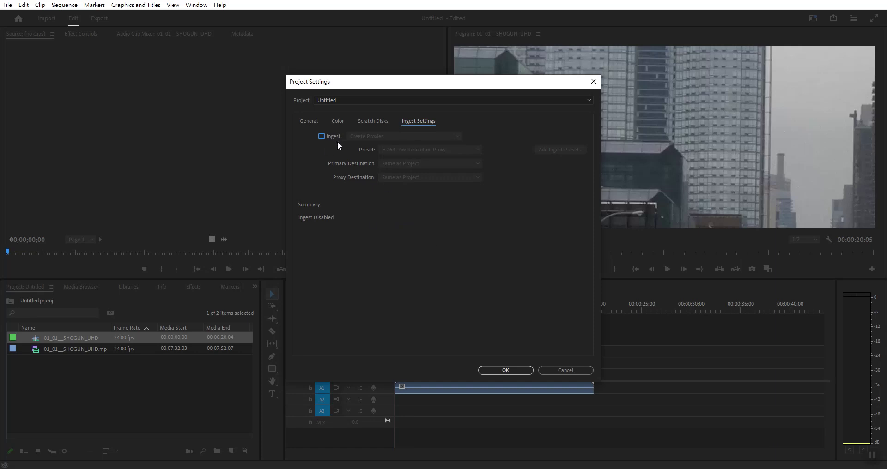
{"action": "left_click", "coordinate": [516, 375]}
{"action": "left_click_drag", "start_coordinate": [141, 411], "coordinate": [64, 324]}
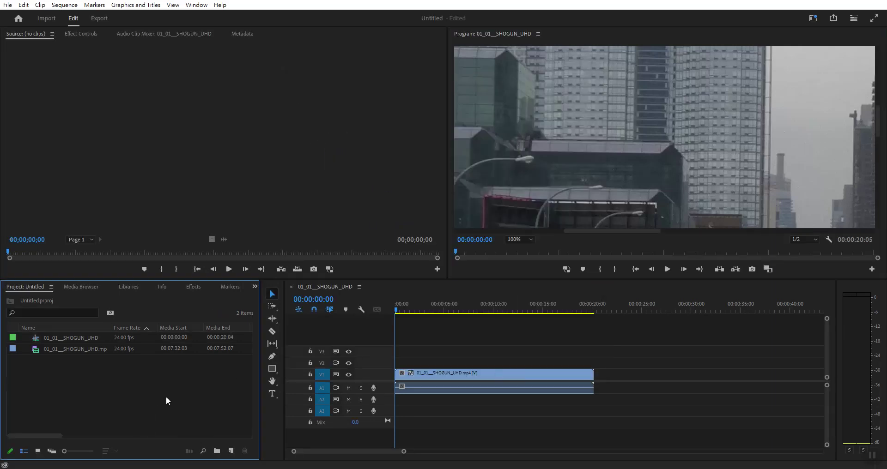
{"action": "key", "text": "Delete"}
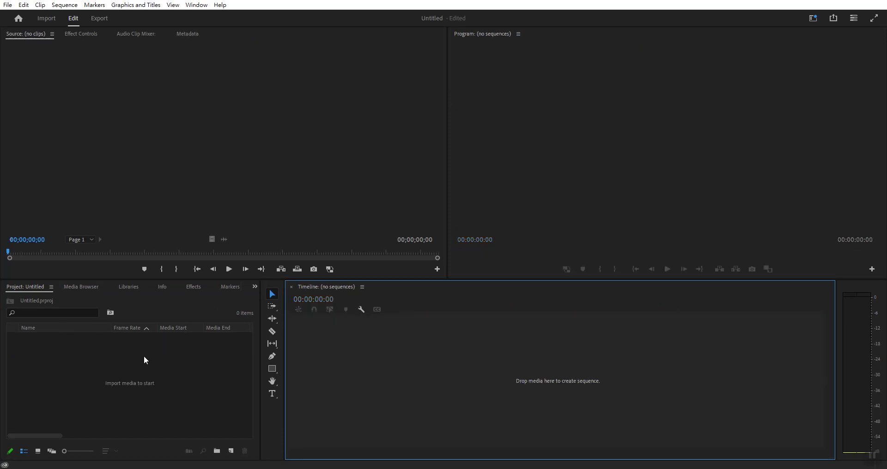
Import LESSON1_BACKGROUND and LESSON1_FOREGROUND from the Desktop into the project
{"action": "right_click", "coordinate": [143, 353]}
{"action": "left_click", "coordinate": [194, 243]}
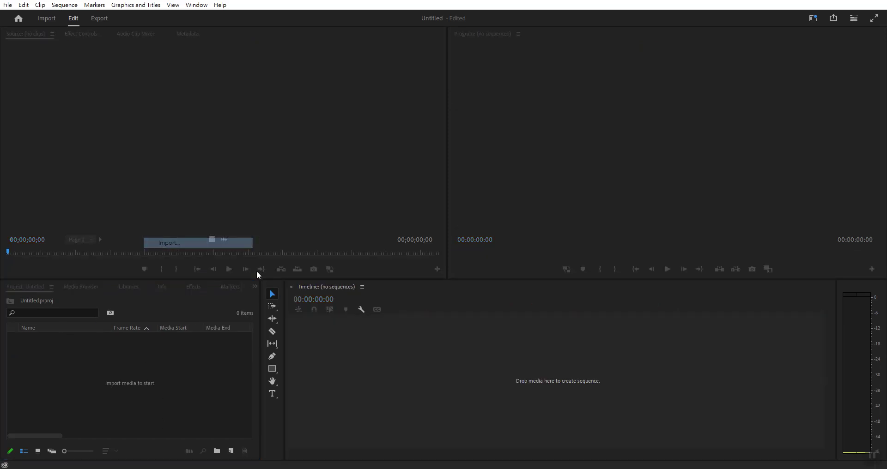
{"action": "left_click", "coordinate": [32, 79]}
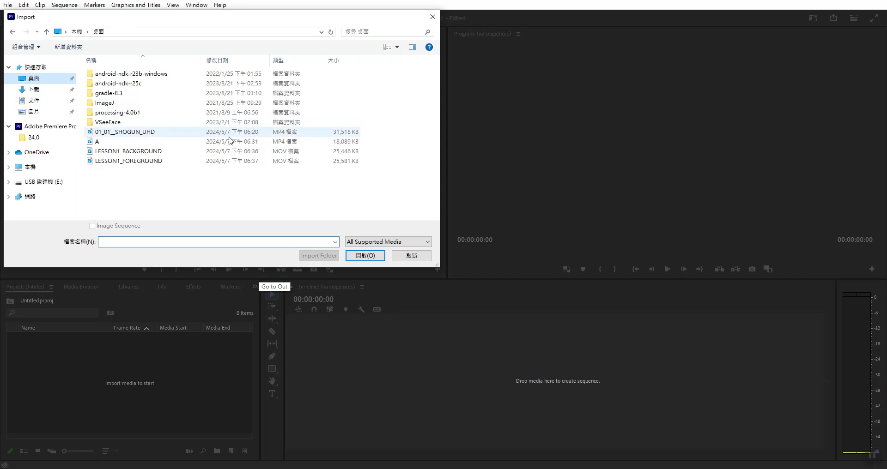
{"action": "left_click_drag", "start_coordinate": [173, 196], "coordinate": [127, 148]}
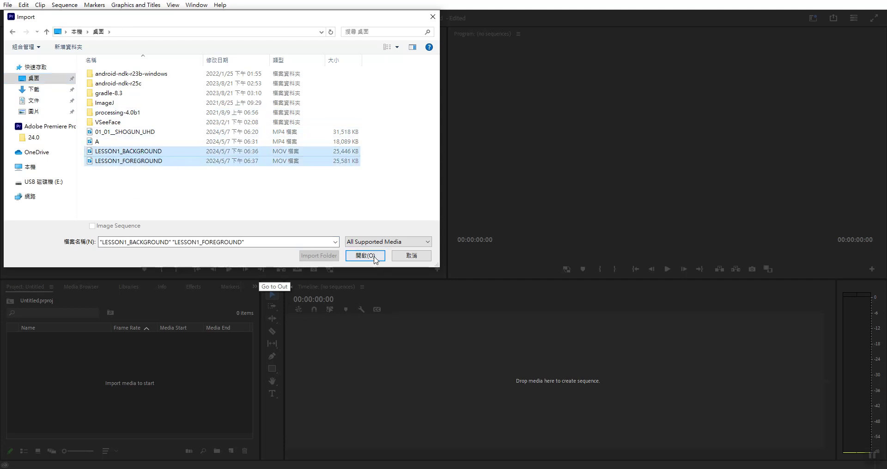
{"action": "left_click", "coordinate": [365, 256]}
Build a sequence from LESSON1_BACKGROUND, with LESSON1_FOREGROUND on V2, and preview it
{"action": "left_click", "coordinate": [63, 342]}
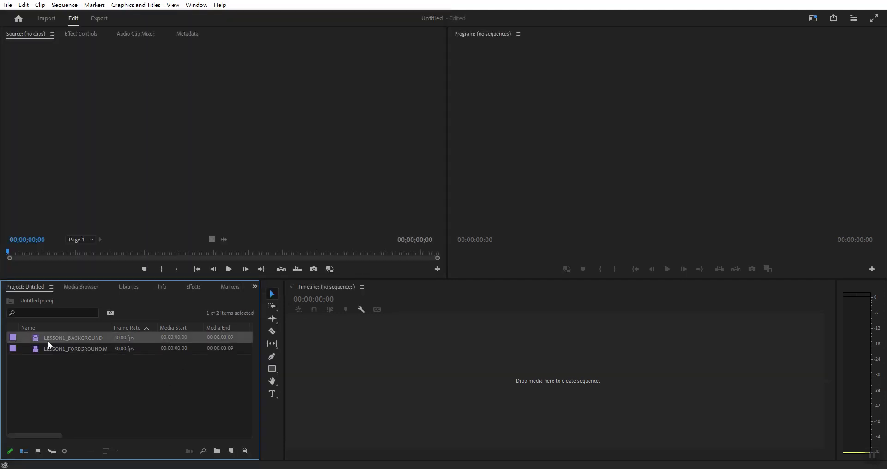
{"action": "left_click_drag", "start_coordinate": [53, 342], "coordinate": [399, 379]}
{"action": "left_click_drag", "start_coordinate": [398, 378], "coordinate": [546, 382]}
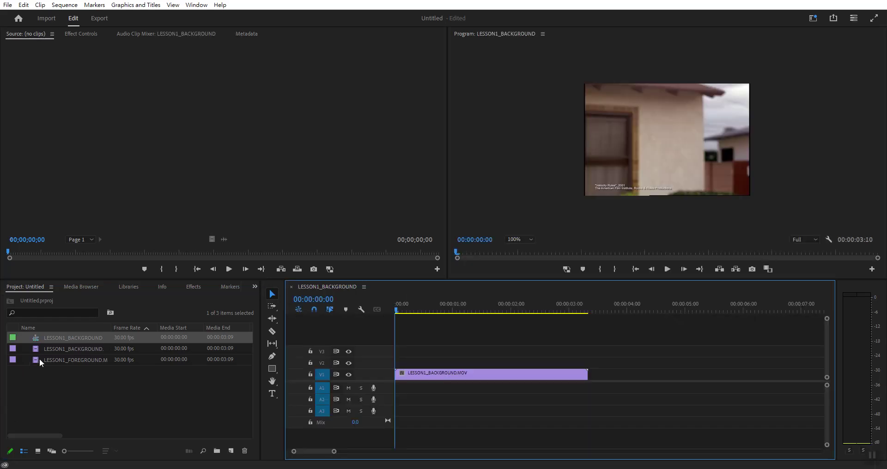
{"action": "left_click_drag", "start_coordinate": [40, 358], "coordinate": [398, 364]}
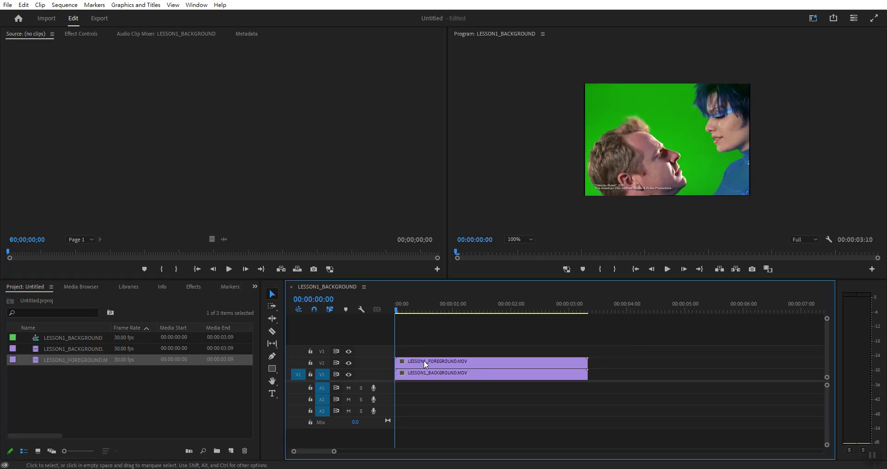
{"action": "left_click", "coordinate": [668, 269]}
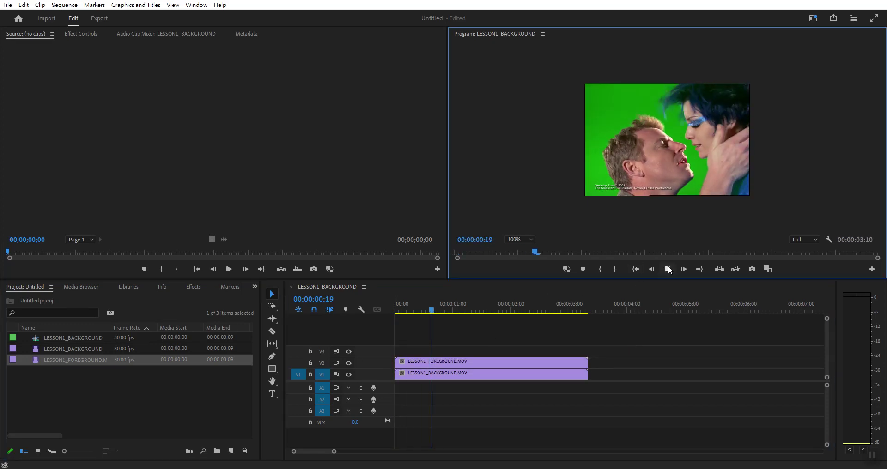
{"action": "left_click_drag", "start_coordinate": [614, 350], "coordinate": [568, 368]}
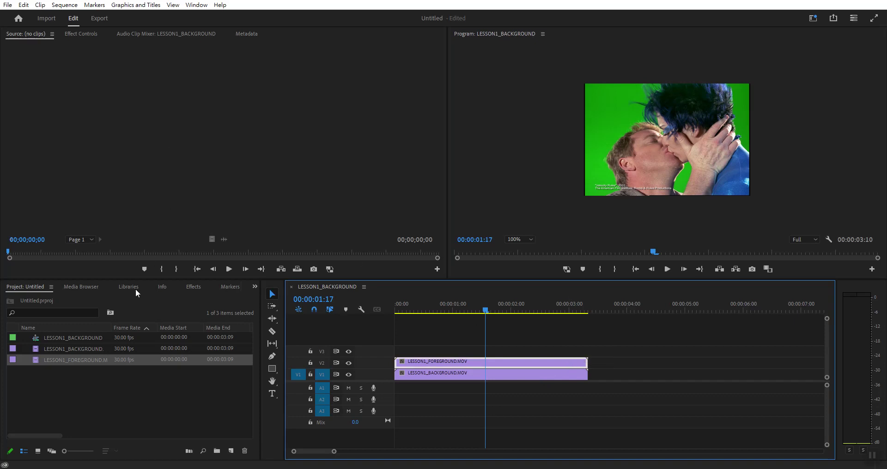
{"action": "left_click", "coordinate": [193, 290]}
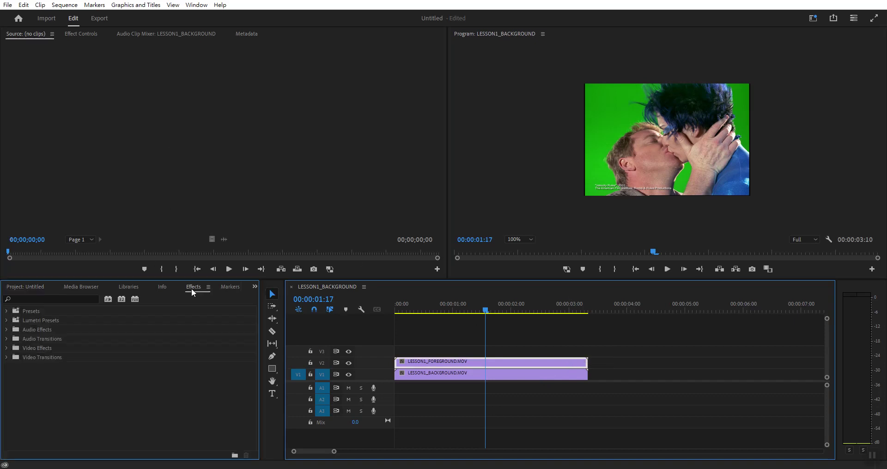
Search effects for 'key' and apply Ultra Key to the V2 LESSON1_FOREGROUND clip
{"action": "left_click", "coordinate": [40, 300]}
{"action": "type", "text": "key"}
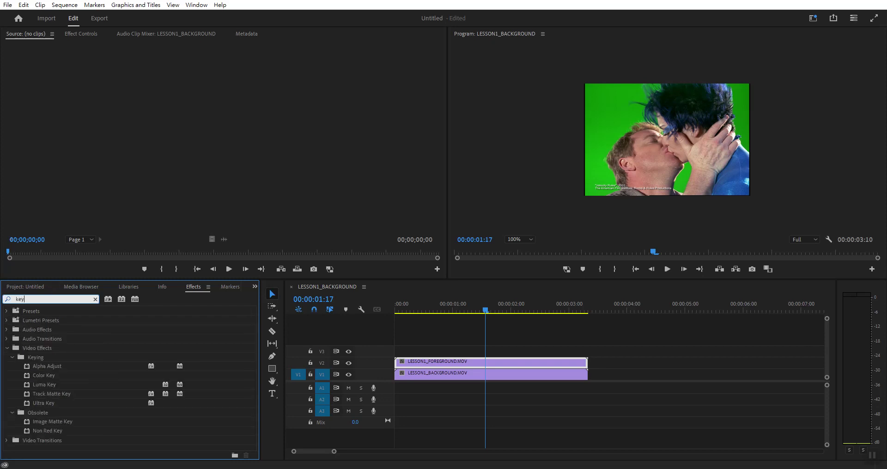
{"action": "left_click_drag", "start_coordinate": [47, 404], "coordinate": [409, 365]}
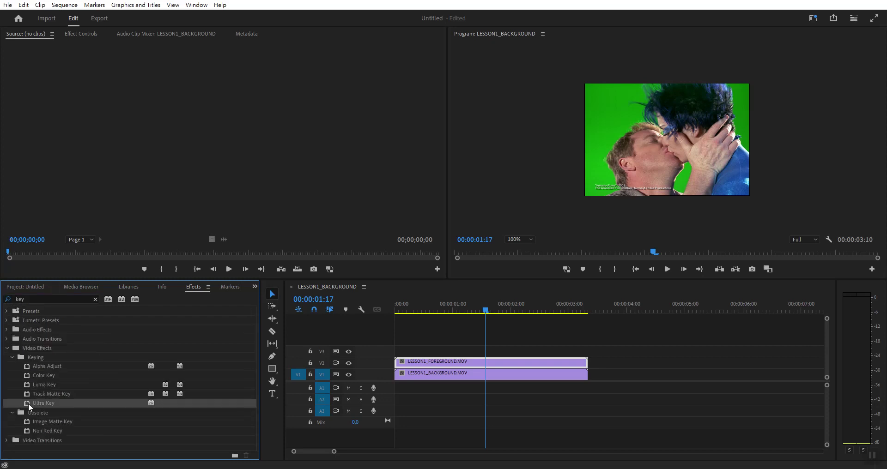
{"action": "left_click_drag", "start_coordinate": [410, 365], "coordinate": [411, 368]}
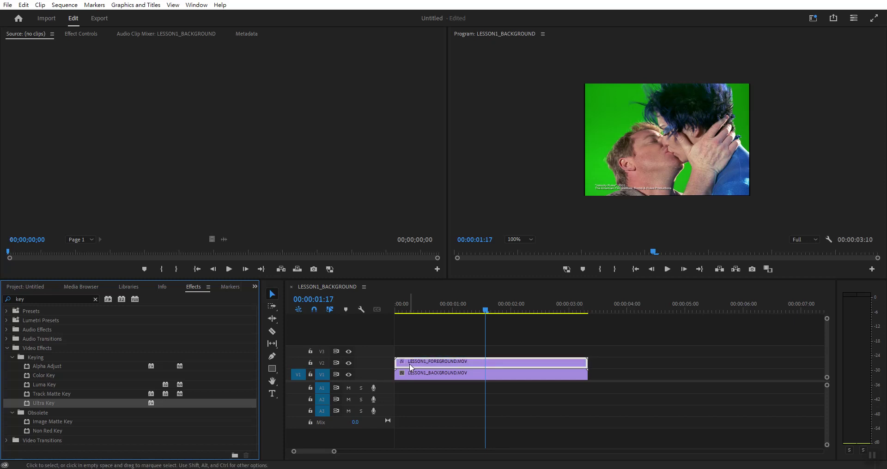
{"action": "left_click", "coordinate": [80, 35]}
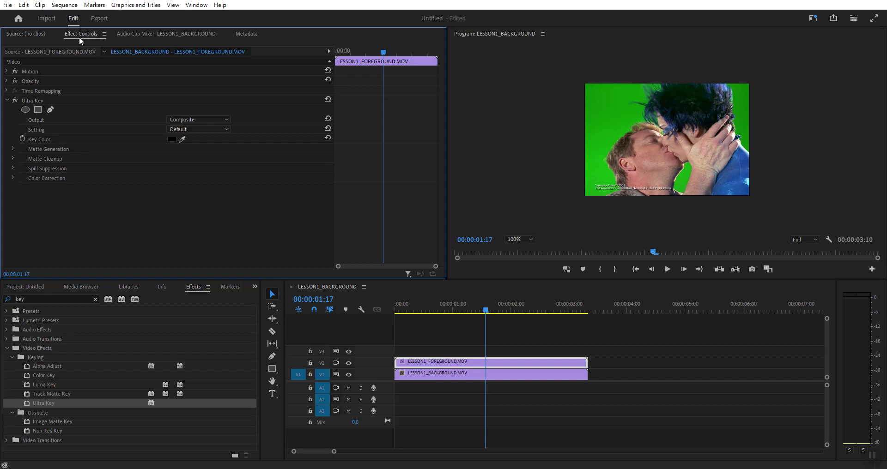
Sample the green screen as Ultra Key's Key Color and set the Program Monitor zoom to Fit
{"action": "left_click", "coordinate": [182, 139]}
{"action": "left_click", "coordinate": [604, 130]}
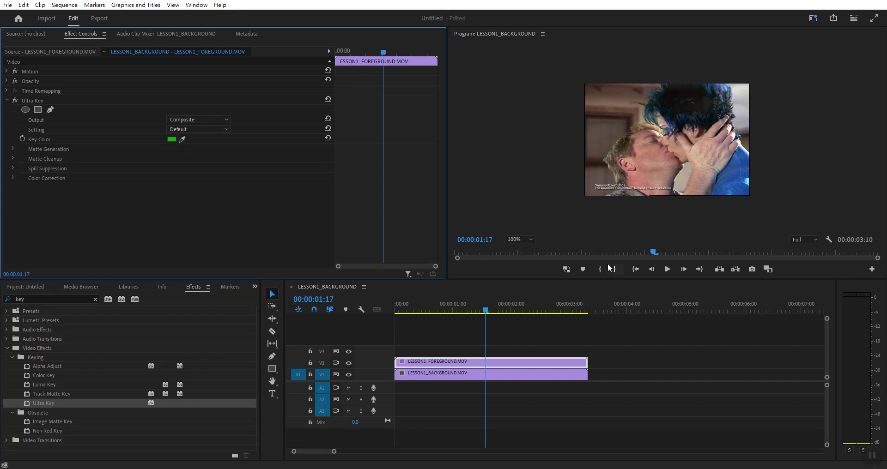
{"action": "left_click", "coordinate": [527, 240]}
{"action": "left_click", "coordinate": [527, 250]}
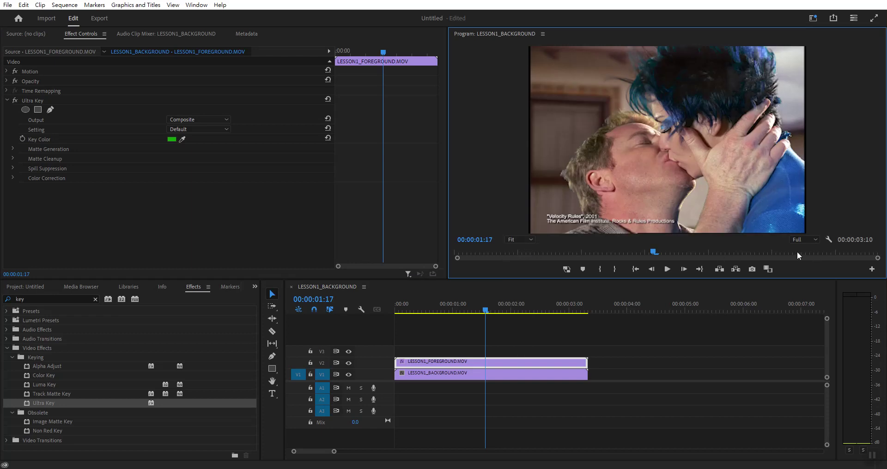
Play back to check the key, then switch Ultra Key's output to Alpha Channel
{"action": "left_click", "coordinate": [668, 269]}
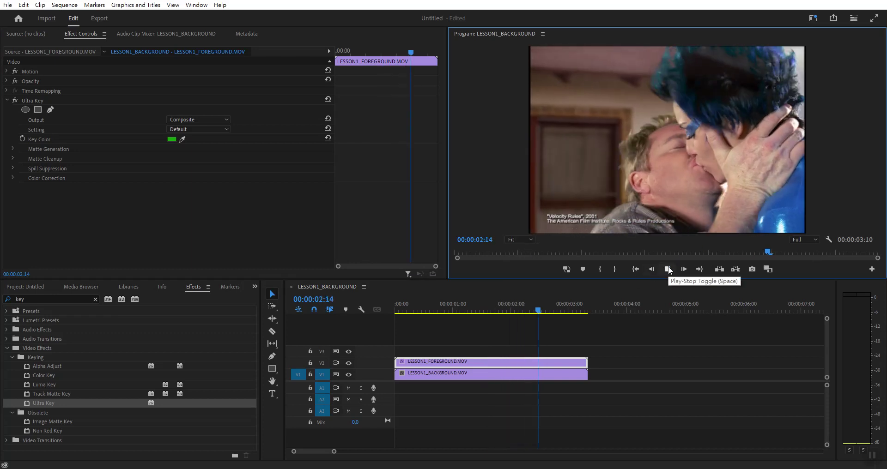
{"action": "left_click", "coordinate": [667, 269]}
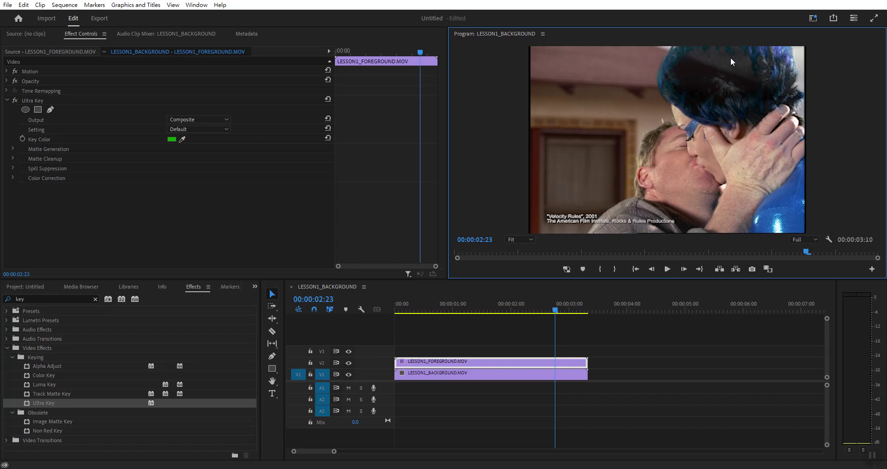
{"action": "left_click", "coordinate": [218, 120]}
{"action": "left_click", "coordinate": [210, 135]}
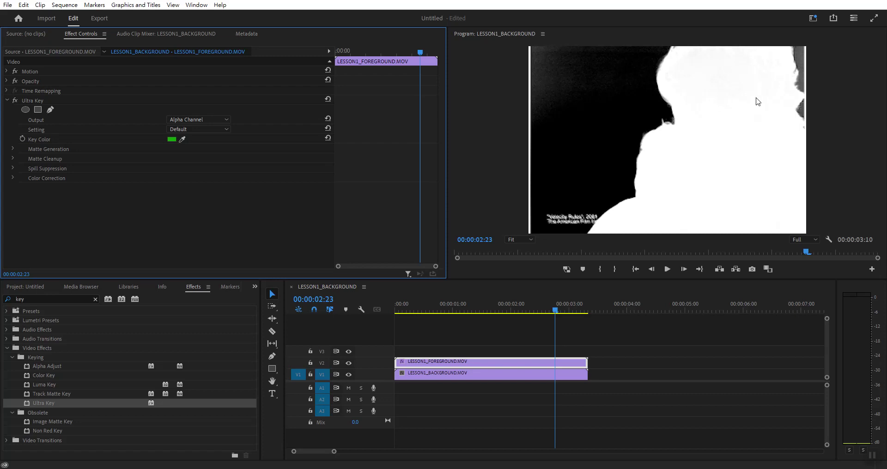
Expand Ultra Key's Matte Generation and Matte Cleanup groups and raise Contrast to 19.0
{"action": "left_click", "coordinate": [12, 149]}
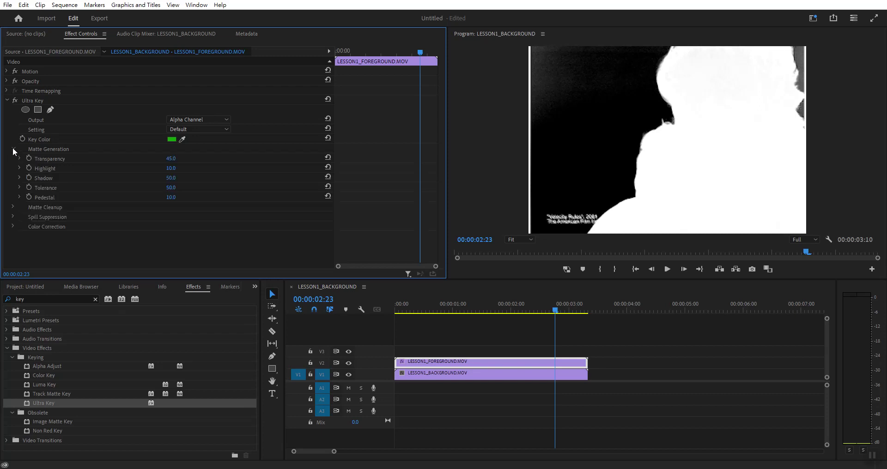
{"action": "left_click", "coordinate": [13, 206]}
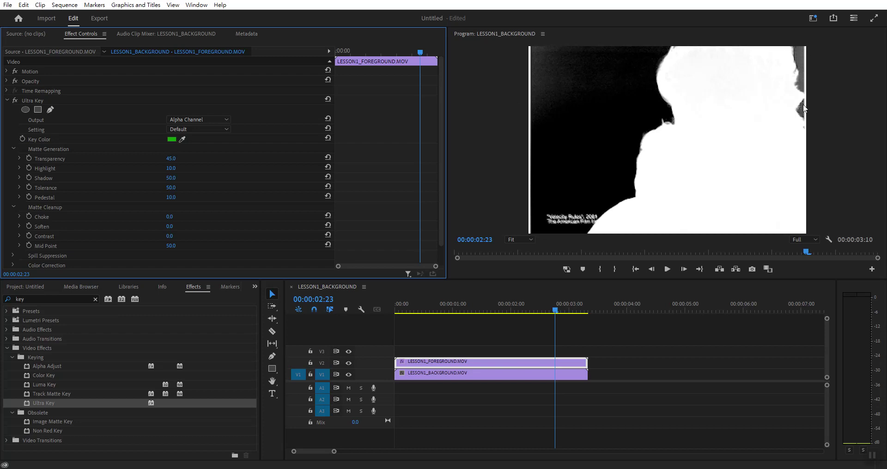
{"action": "left_click", "coordinate": [20, 236]}
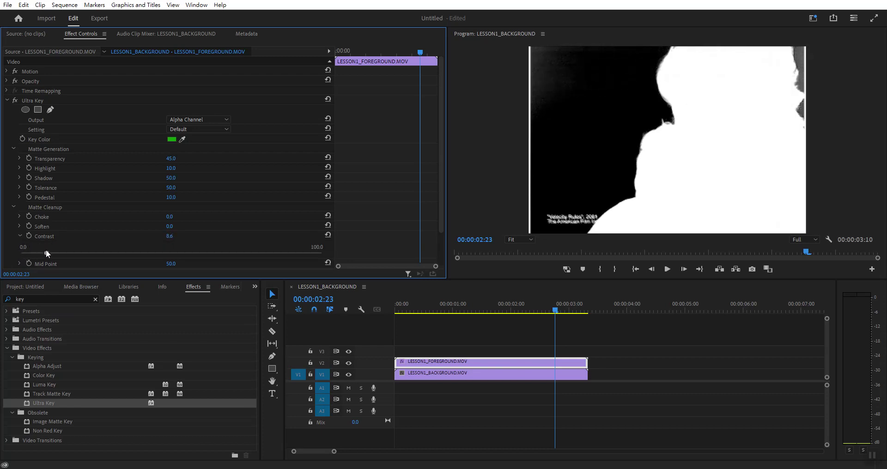
{"action": "mouse_move", "coordinate": [45, 249]}
{"action": "left_mouse_down"}
{"action": "mouse_move", "coordinate": [97, 248]}
{"action": "mouse_move", "coordinate": [68, 249]}
{"action": "left_mouse_up"}
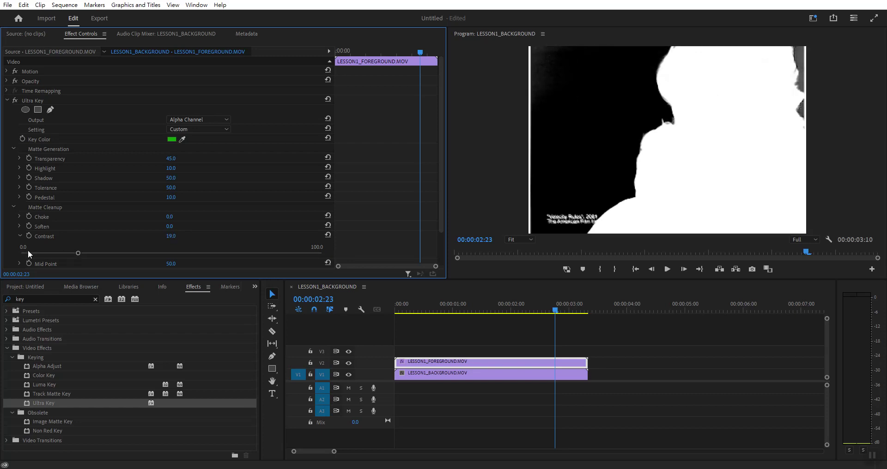
{"action": "left_click", "coordinate": [19, 216]}
Test a higher Choke, return it to 0.0, and expand the Highlight and Shadow controls
{"action": "left_click_drag", "start_coordinate": [20, 234], "coordinate": [49, 234]}
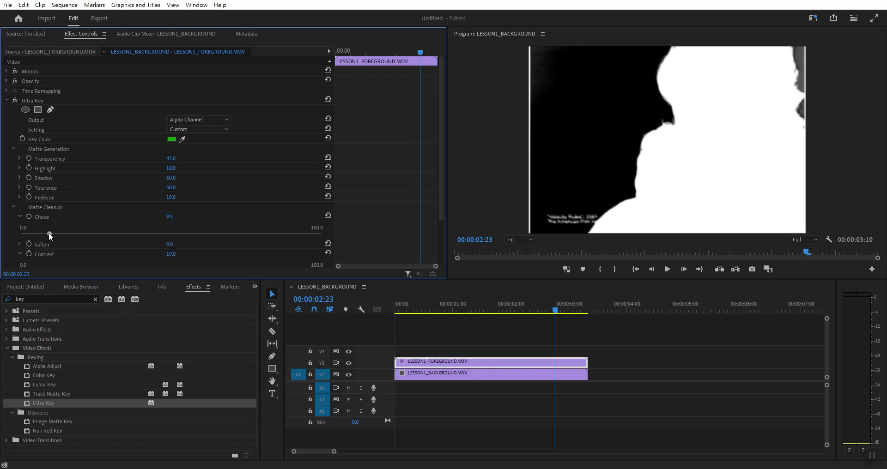
{"action": "left_click_drag", "start_coordinate": [49, 232], "coordinate": [20, 235]}
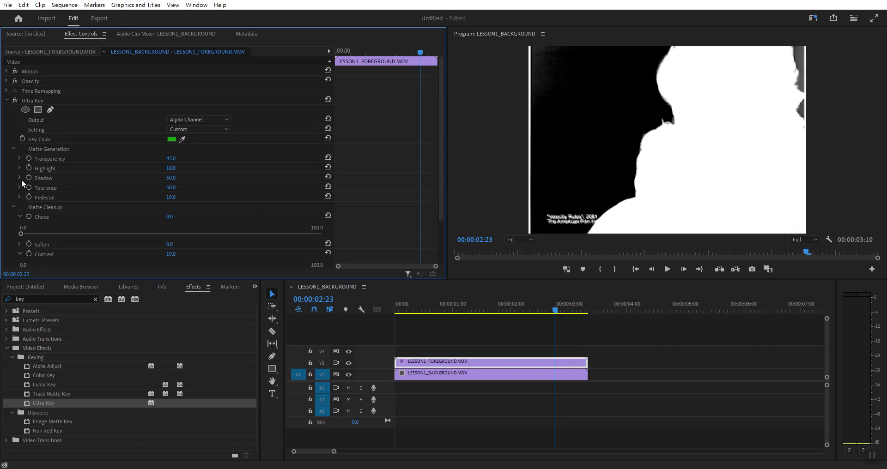
{"action": "left_click", "coordinate": [20, 167]}
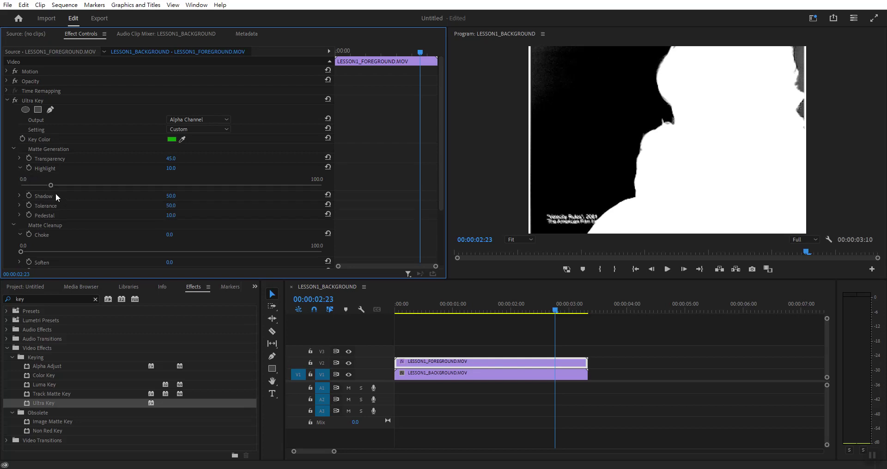
{"action": "left_click", "coordinate": [20, 195]}
Tune Shadow to 43.6, Highlight to 15.8 and Tolerance to 45.9 while watching the matte
{"action": "mouse_move", "coordinate": [168, 211]}
{"action": "left_mouse_down"}
{"action": "mouse_move", "coordinate": [176, 209]}
{"action": "mouse_move", "coordinate": [160, 200]}
{"action": "mouse_move", "coordinate": [173, 205]}
{"action": "left_mouse_up"}
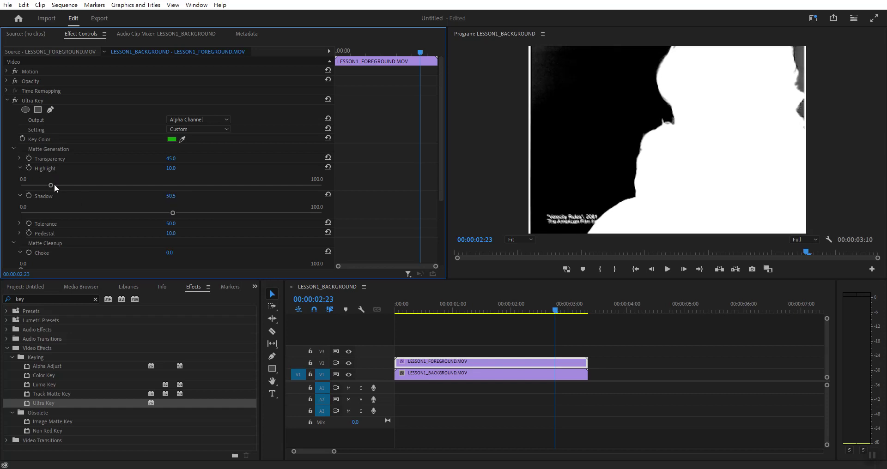
{"action": "mouse_move", "coordinate": [51, 185]}
{"action": "left_mouse_down"}
{"action": "mouse_move", "coordinate": [50, 204]}
{"action": "mouse_move", "coordinate": [70, 205]}
{"action": "left_mouse_up"}
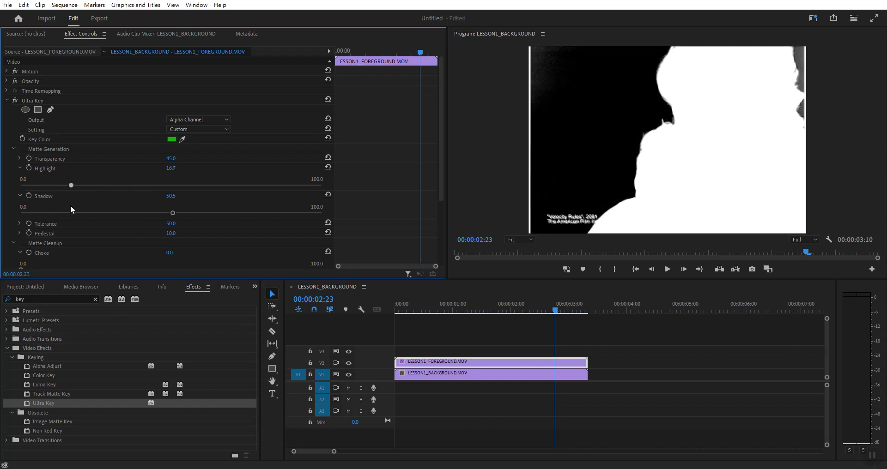
{"action": "mouse_move", "coordinate": [172, 214]}
{"action": "left_mouse_down"}
{"action": "mouse_move", "coordinate": [178, 217]}
{"action": "mouse_move", "coordinate": [151, 215]}
{"action": "left_mouse_up"}
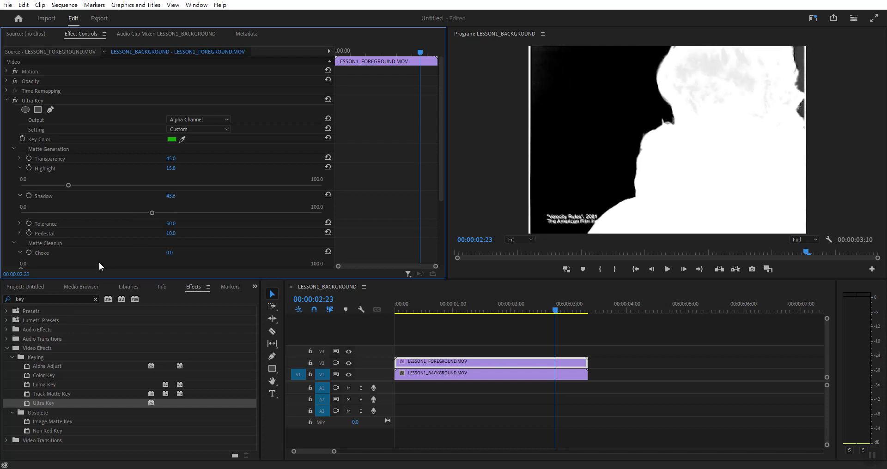
{"action": "left_click", "coordinate": [19, 224]}
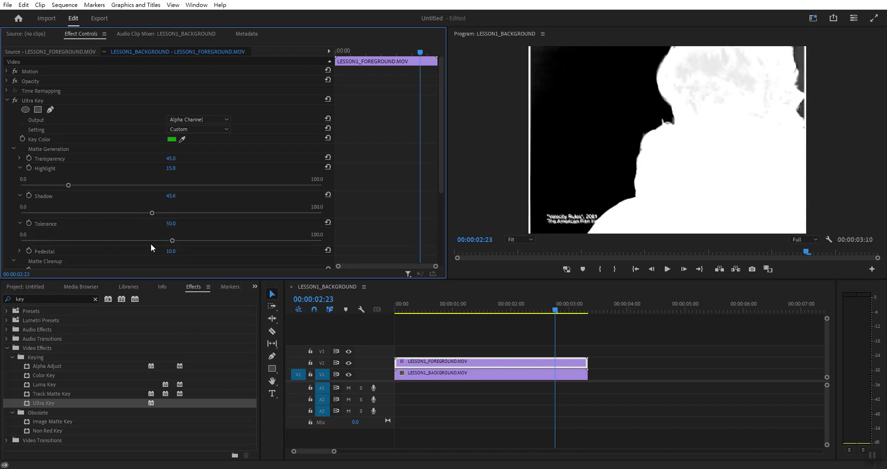
{"action": "mouse_move", "coordinate": [173, 241]}
{"action": "left_mouse_down"}
{"action": "mouse_move", "coordinate": [188, 241]}
{"action": "mouse_move", "coordinate": [159, 241]}
{"action": "left_mouse_up"}
Search Windows for 'pain' and launch Paint (小畫家) from the best match
{"action": "left_click", "coordinate": [19, 252]}
{"action": "scroll", "coordinate": [91, 231], "scroll_direction": "down", "scroll_amount": 3}
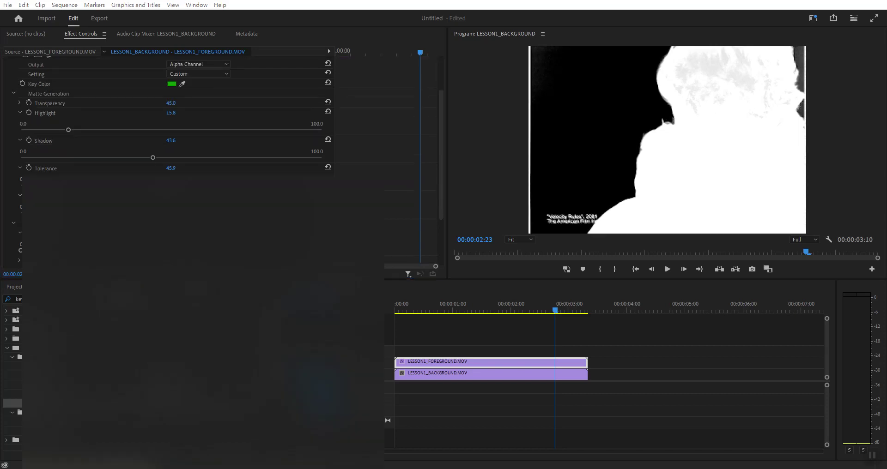
{"action": "type", "text": "pain"}
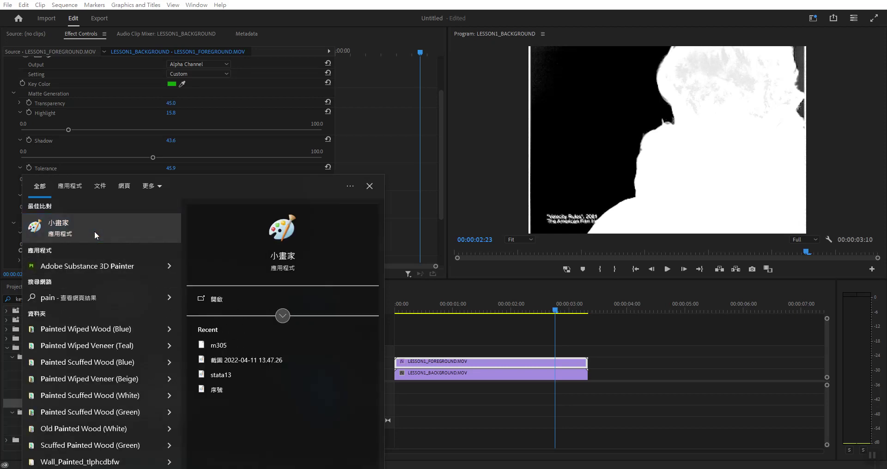
{"action": "left_click", "coordinate": [95, 232]}
Sketch histogram axes and curve, labelled 'level', B at the origin and L at the baseline
{"action": "mouse_move", "coordinate": [122, 114]}
{"action": "left_mouse_down"}
{"action": "mouse_move", "coordinate": [132, 214]}
{"action": "mouse_move", "coordinate": [505, 211]}
{"action": "left_mouse_up"}
{"action": "left_click_drag", "start_coordinate": [137, 210], "coordinate": [211, 137]}
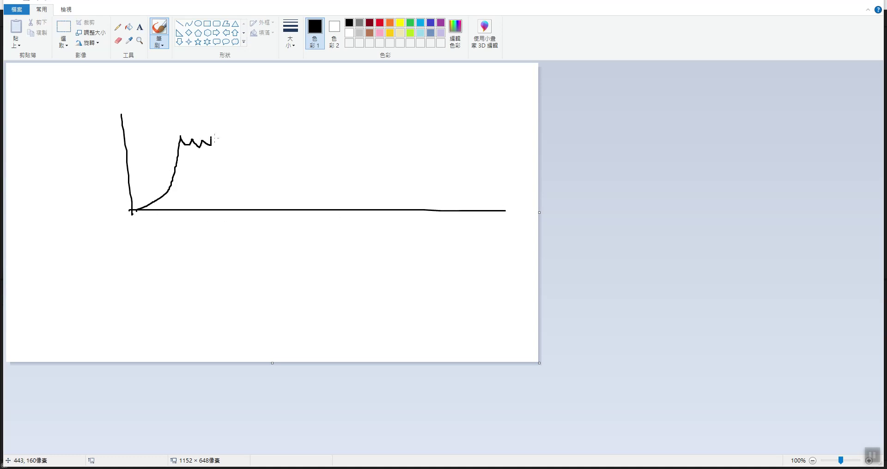
{"action": "left_click_drag", "start_coordinate": [211, 137], "coordinate": [386, 210]}
{"action": "mouse_move", "coordinate": [165, 290]}
{"action": "left_mouse_down"}
{"action": "mouse_move", "coordinate": [227, 287]}
{"action": "mouse_move", "coordinate": [262, 273]}
{"action": "mouse_move", "coordinate": [279, 284]}
{"action": "left_mouse_up"}
{"action": "left_click_drag", "start_coordinate": [301, 247], "coordinate": [301, 290]}
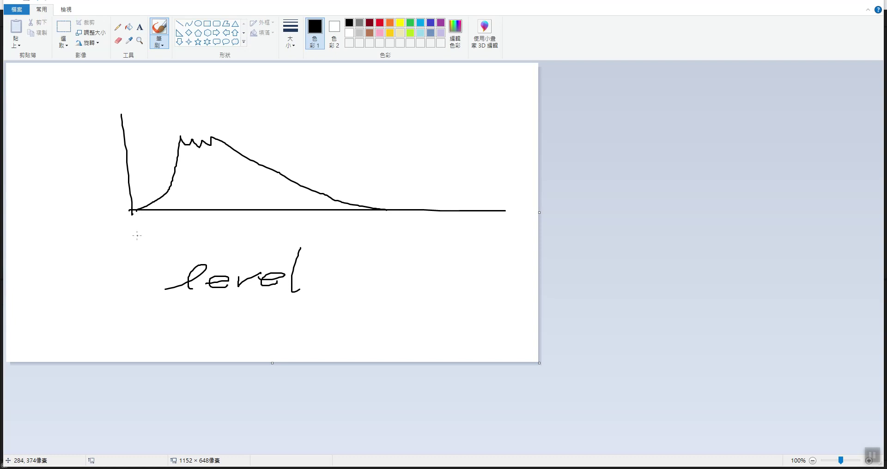
{"action": "left_click_drag", "start_coordinate": [137, 223], "coordinate": [135, 238]}
{"action": "mouse_move", "coordinate": [382, 220]}
{"action": "left_mouse_down"}
{"action": "mouse_move", "coordinate": [377, 237]}
{"action": "mouse_move", "coordinate": [399, 236]}
{"action": "left_mouse_up"}
Draw red pedestal and limit lines labelled 'pedestal', joined by an arrow
{"action": "left_click", "coordinate": [380, 24]}
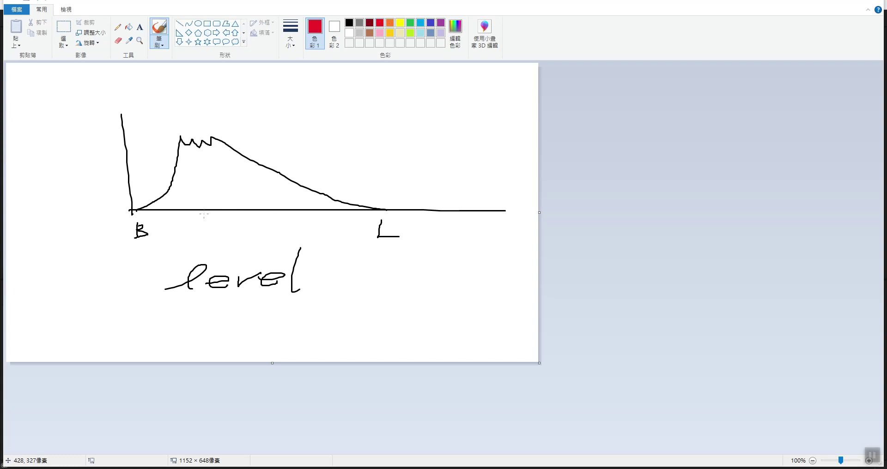
{"action": "left_click_drag", "start_coordinate": [190, 104], "coordinate": [192, 229]}
{"action": "mouse_move", "coordinate": [170, 85]}
{"action": "left_mouse_down"}
{"action": "mouse_move", "coordinate": [173, 108]}
{"action": "mouse_move", "coordinate": [162, 90]}
{"action": "mouse_move", "coordinate": [207, 101]}
{"action": "left_mouse_up"}
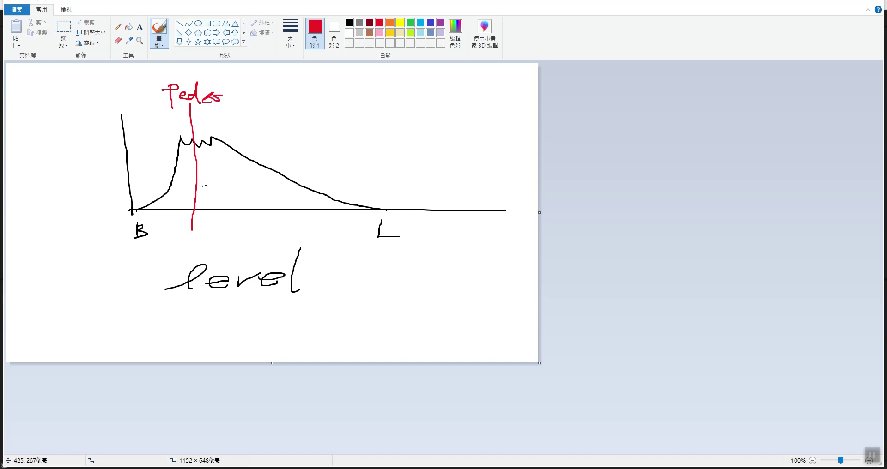
{"action": "left_click_drag", "start_coordinate": [366, 109], "coordinate": [373, 222]}
{"action": "mouse_move", "coordinate": [199, 165]}
{"action": "left_mouse_down"}
{"action": "mouse_move", "coordinate": [362, 163]}
{"action": "mouse_move", "coordinate": [347, 168]}
{"action": "left_mouse_up"}
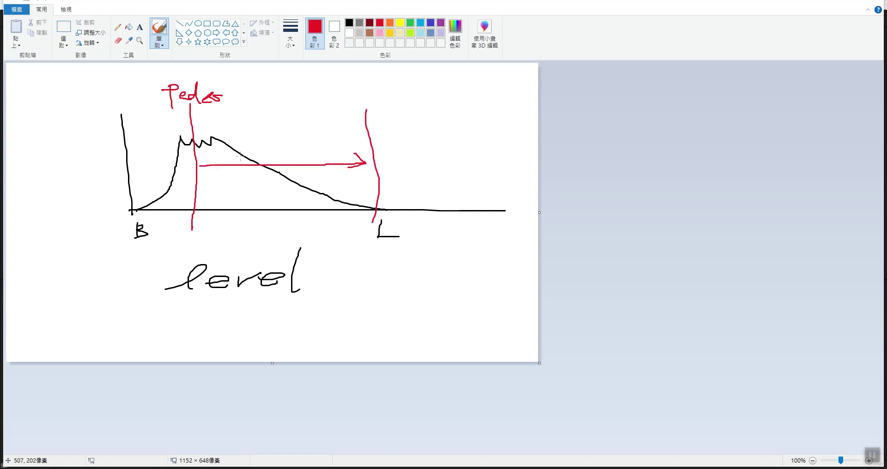
{"action": "left_click_drag", "start_coordinate": [220, 157], "coordinate": [239, 177]}
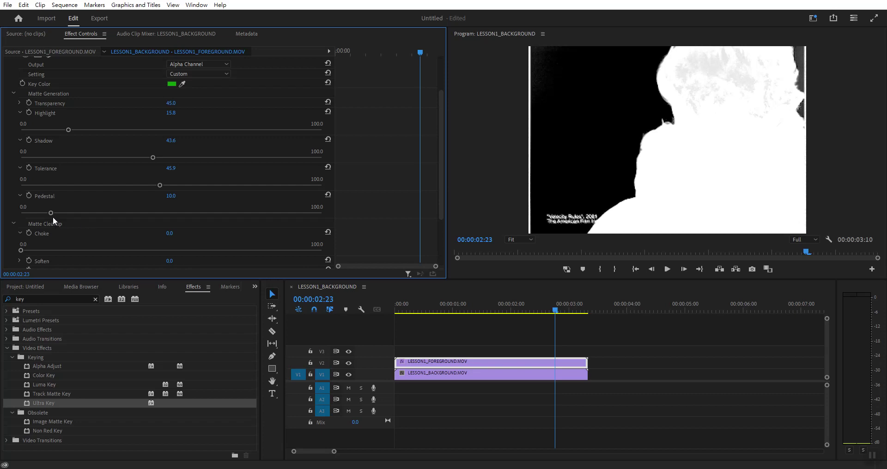
Drag Pedestal to 20.2, Tolerance to 32.4, Shadow to 55.8 and Highlight to 0.0
{"action": "mouse_move", "coordinate": [51, 213]}
{"action": "left_mouse_down"}
{"action": "mouse_move", "coordinate": [132, 218]}
{"action": "mouse_move", "coordinate": [81, 220]}
{"action": "left_mouse_up"}
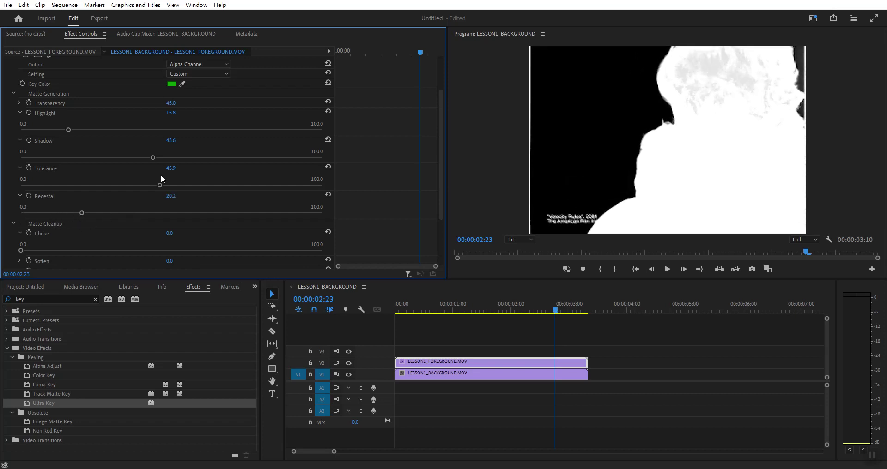
{"action": "left_click_drag", "start_coordinate": [160, 186], "coordinate": [121, 189]}
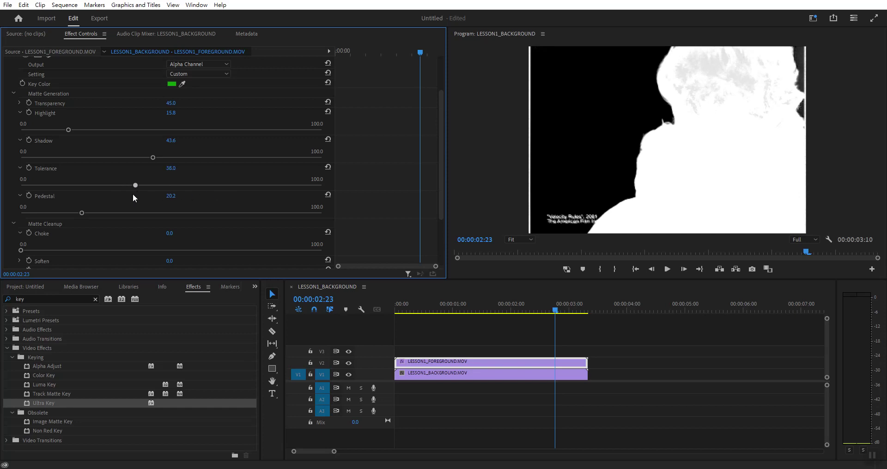
{"action": "left_click_drag", "start_coordinate": [107, 185], "coordinate": [118, 186]}
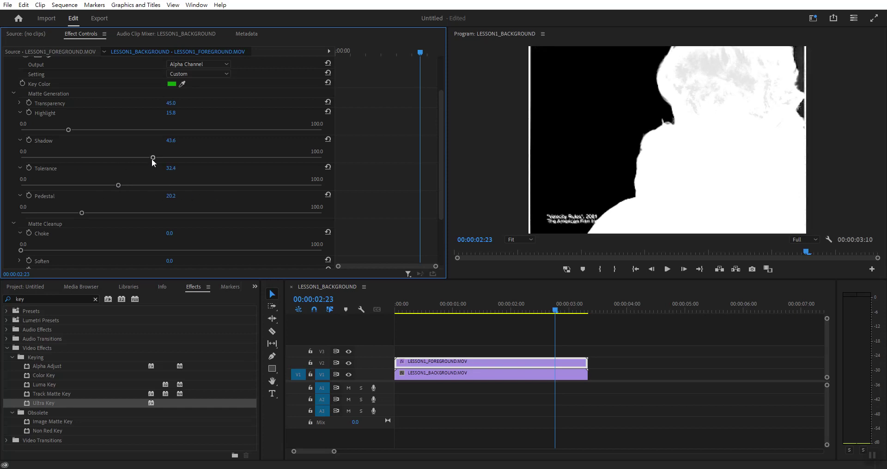
{"action": "left_click_drag", "start_coordinate": [153, 157], "coordinate": [189, 168]}
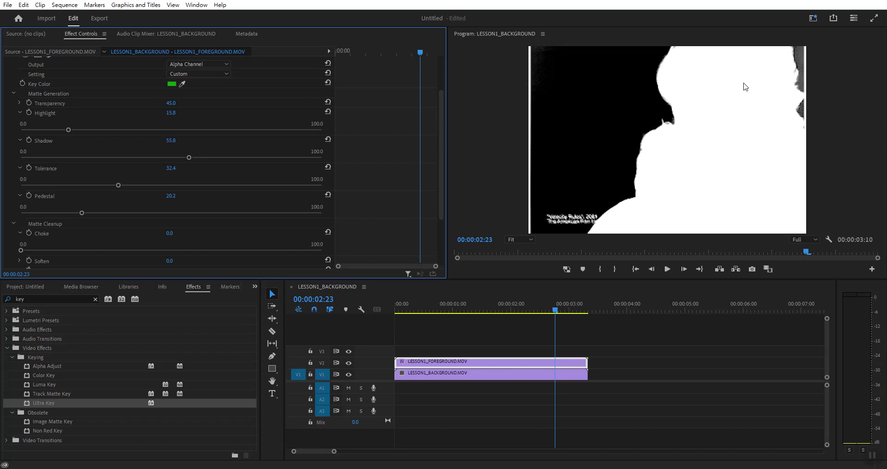
{"action": "mouse_move", "coordinate": [71, 129]}
{"action": "left_mouse_down"}
{"action": "mouse_move", "coordinate": [83, 131]}
{"action": "mouse_move", "coordinate": [20, 138]}
{"action": "mouse_move", "coordinate": [34, 133]}
{"action": "left_mouse_up"}
Expand Matte Cleanup's Mid Point and raise it to 100.0
{"action": "scroll", "coordinate": [103, 240], "scroll_direction": "down", "scroll_amount": 3}
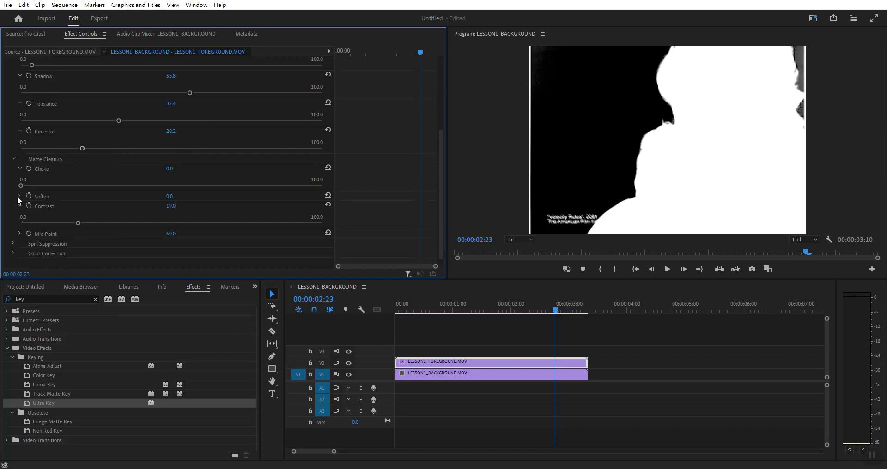
{"action": "left_click", "coordinate": [20, 234]}
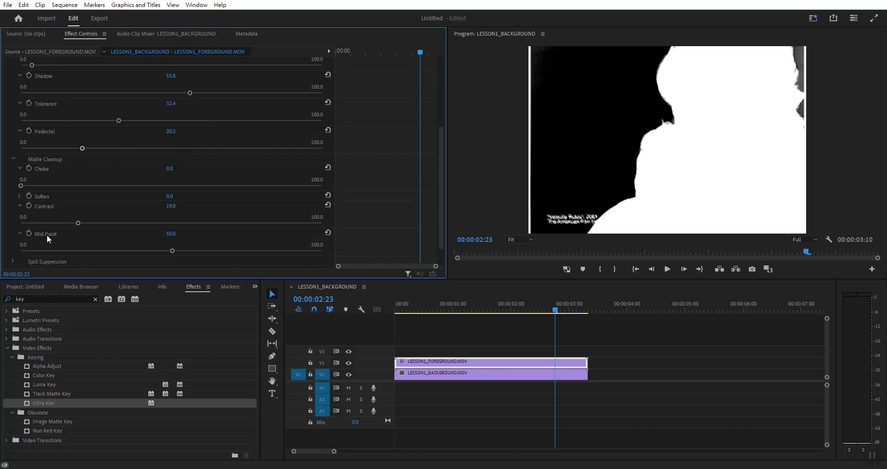
{"action": "mouse_move", "coordinate": [174, 251]}
{"action": "left_mouse_down"}
{"action": "mouse_move", "coordinate": [104, 252]}
{"action": "mouse_move", "coordinate": [345, 260]}
{"action": "left_mouse_up"}
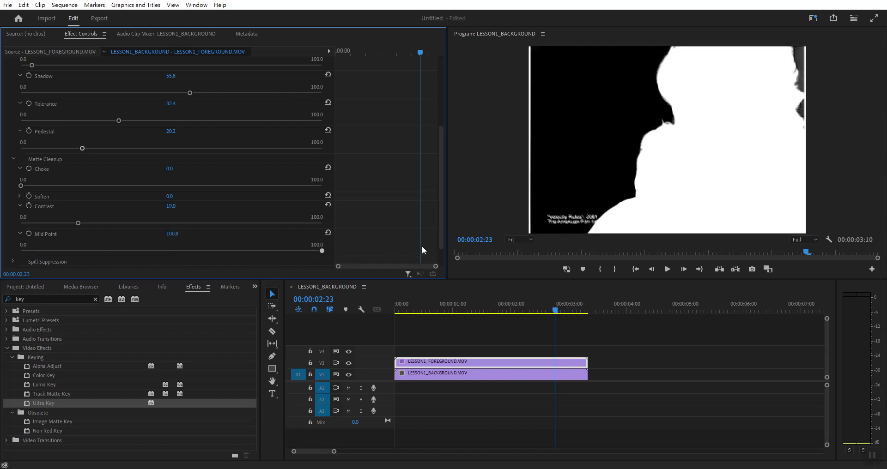
Open Soften, try a Choke adjustment, and raise Pedestal to 46.6
{"action": "scroll", "coordinate": [116, 210], "scroll_direction": "down", "scroll_amount": 2}
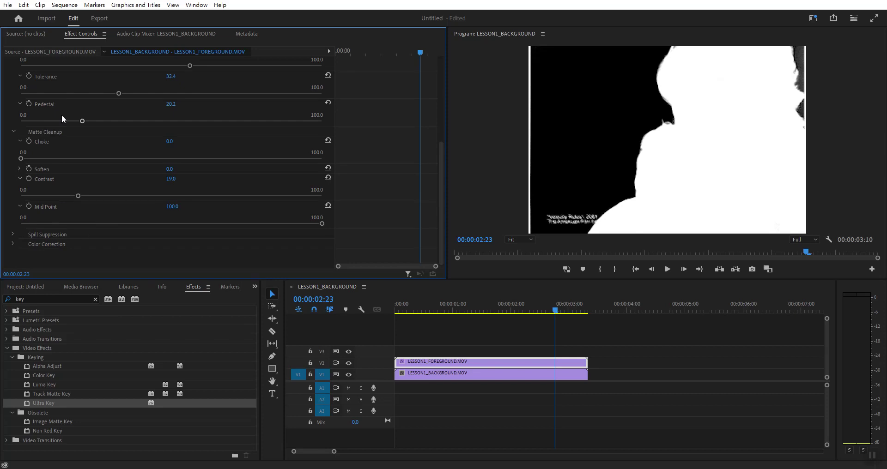
{"action": "left_click", "coordinate": [22, 169]}
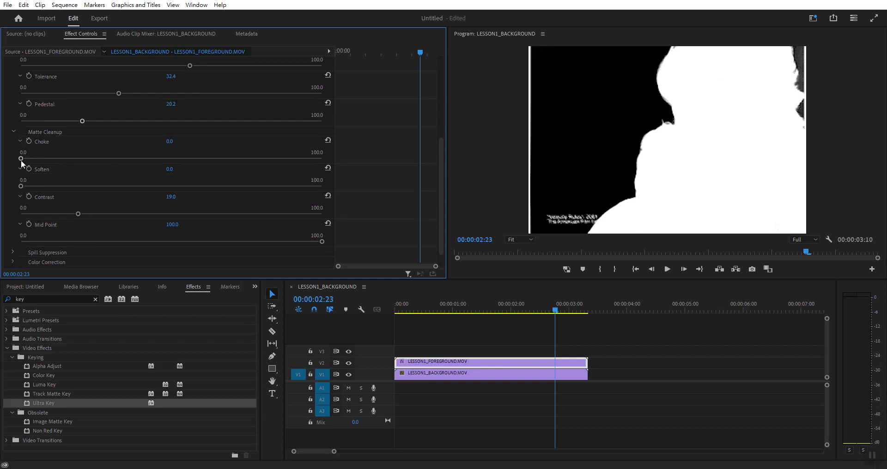
{"action": "scroll", "coordinate": [70, 164], "scroll_direction": "up", "scroll_amount": 1}
{"action": "mouse_move", "coordinate": [20, 175]}
{"action": "left_mouse_down"}
{"action": "mouse_move", "coordinate": [55, 181]}
{"action": "mouse_move", "coordinate": [19, 178]}
{"action": "left_mouse_up"}
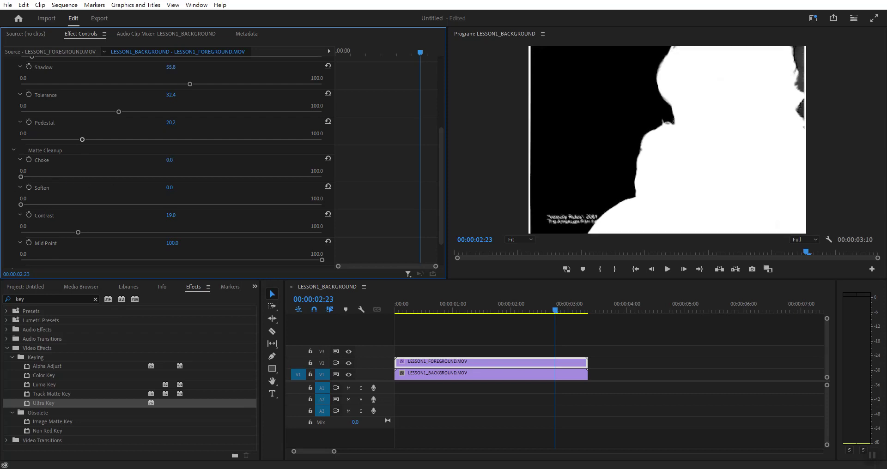
{"action": "mouse_move", "coordinate": [82, 140]}
{"action": "left_mouse_down"}
{"action": "mouse_move", "coordinate": [167, 140]}
{"action": "mouse_move", "coordinate": [160, 145]}
{"action": "left_mouse_up"}
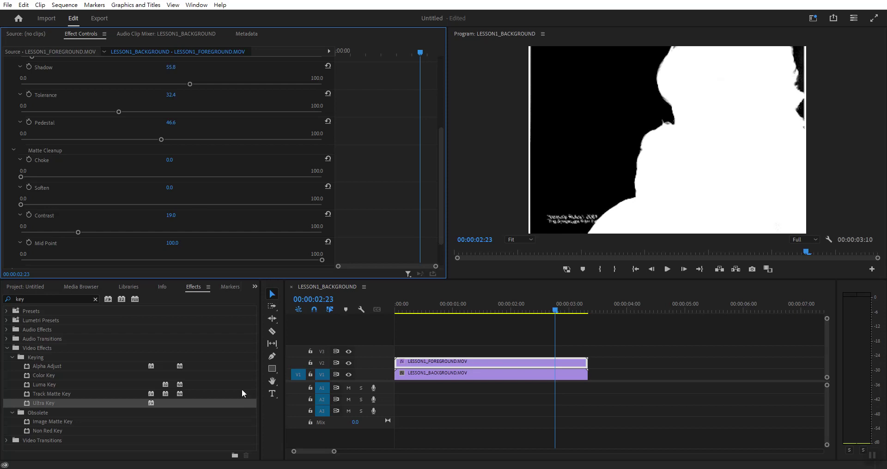
{"action": "scroll", "coordinate": [277, 92], "scroll_direction": "up", "scroll_amount": 2}
{"action": "scroll", "coordinate": [249, 127], "scroll_direction": "up", "scroll_amount": 4}
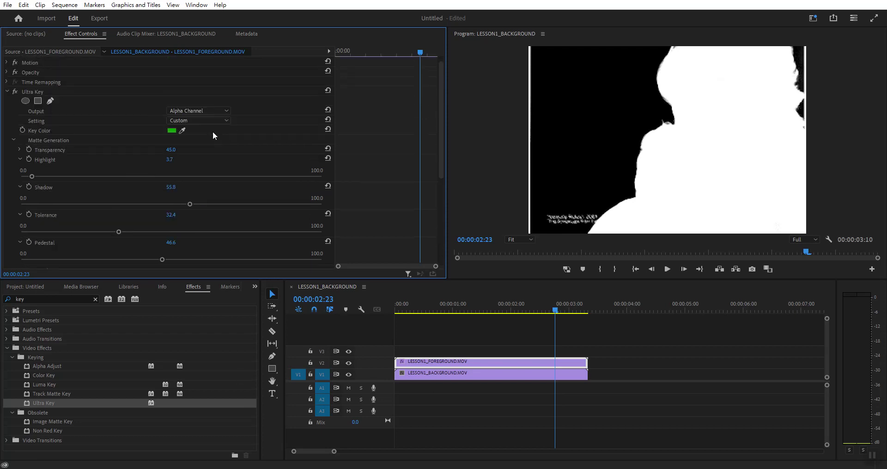
Switch Ultra Key's Output to Composite and play the sequence to review the keyed result
{"action": "left_click", "coordinate": [192, 110]}
{"action": "left_click", "coordinate": [192, 119]}
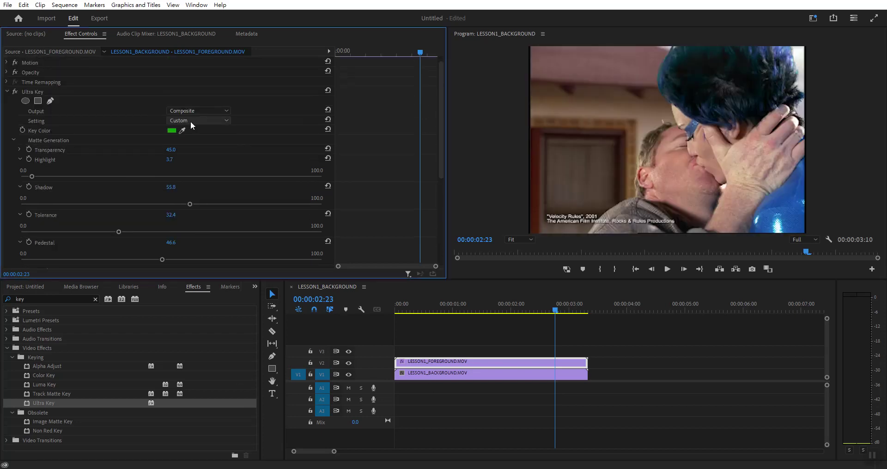
{"action": "left_click", "coordinate": [667, 270]}
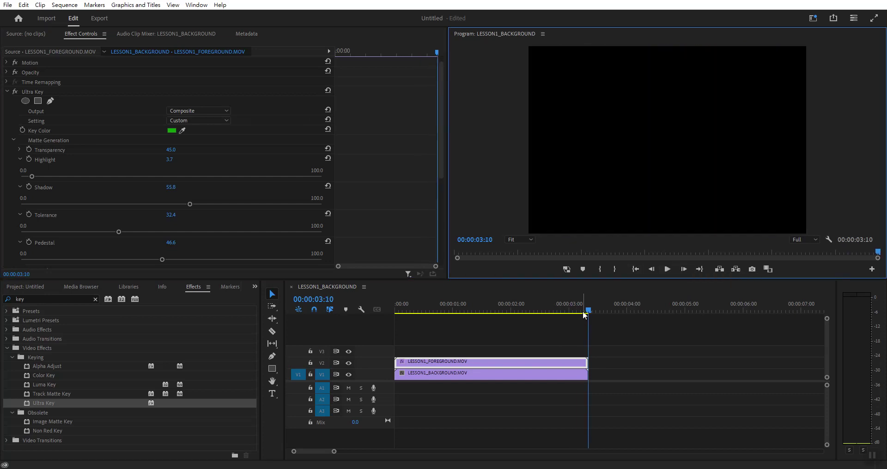
Return the playhead to the first frame of the sequence
{"action": "left_click", "coordinate": [317, 316]}
{"action": "key", "text": "Home"}
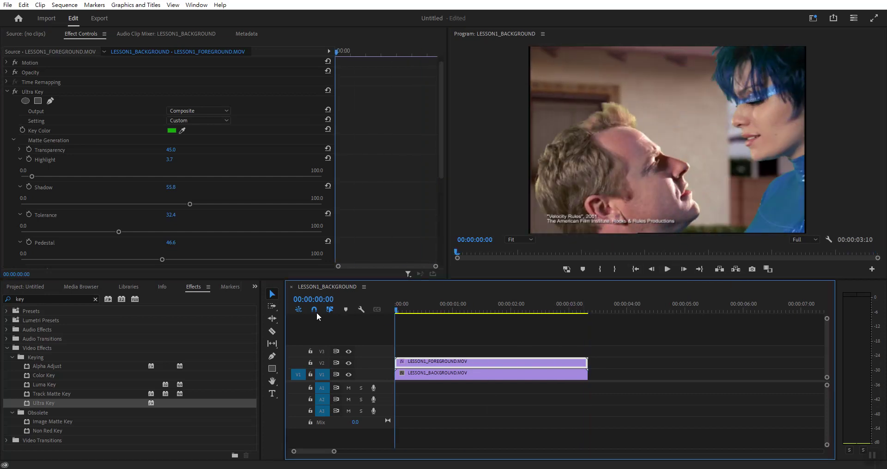
{"action": "left_click", "coordinate": [438, 164]}
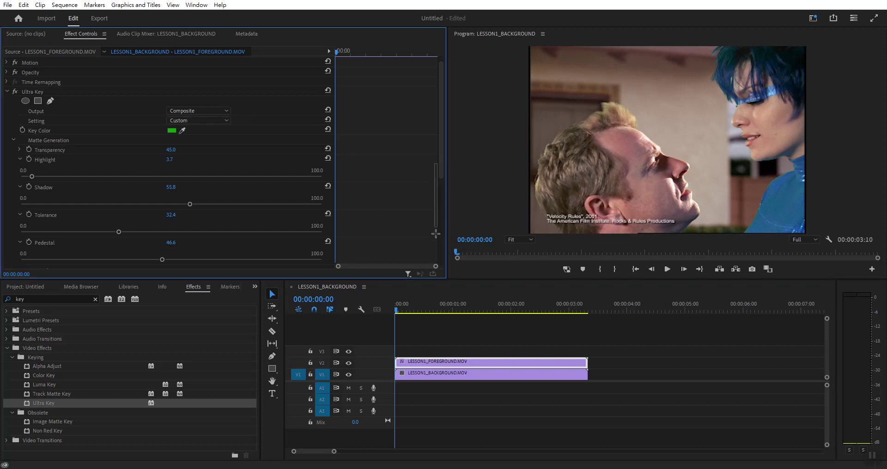
{"action": "left_click_drag", "start_coordinate": [439, 174], "coordinate": [430, 243]}
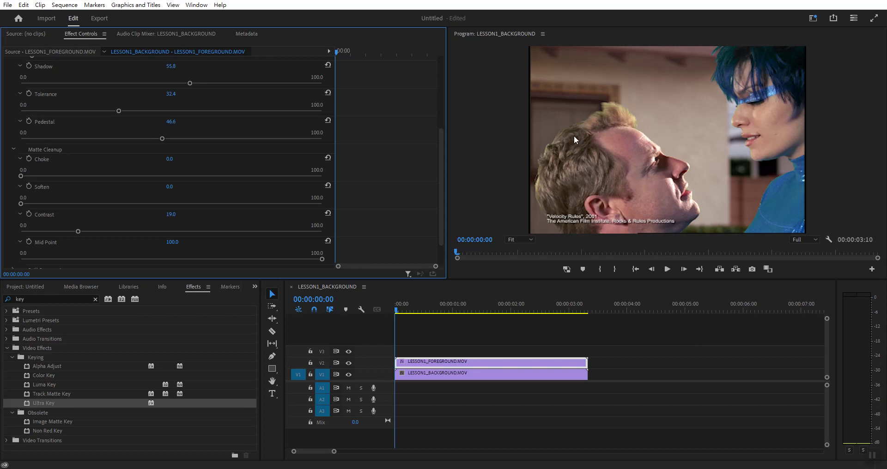
Expand Ultra Key's Spill Suppression and set Desaturate to 23.8
{"action": "scroll", "coordinate": [122, 228], "scroll_direction": "down", "scroll_amount": 2}
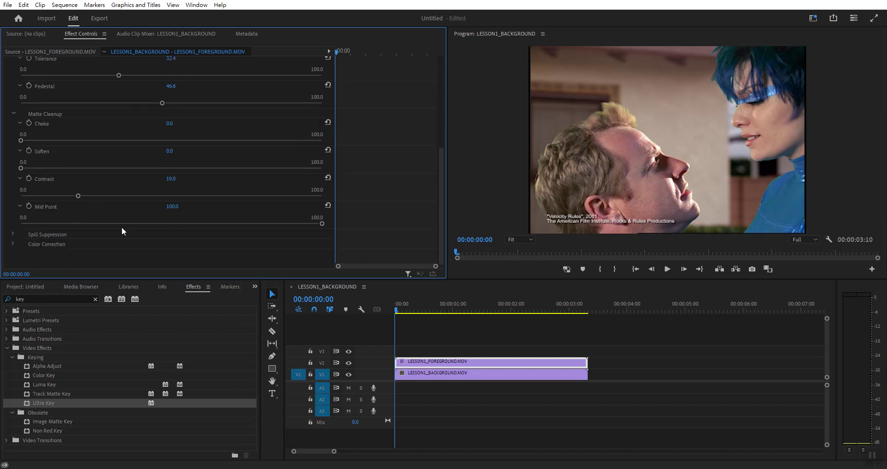
{"action": "left_click", "coordinate": [12, 233]}
{"action": "scroll", "coordinate": [79, 237], "scroll_direction": "down", "scroll_amount": 2}
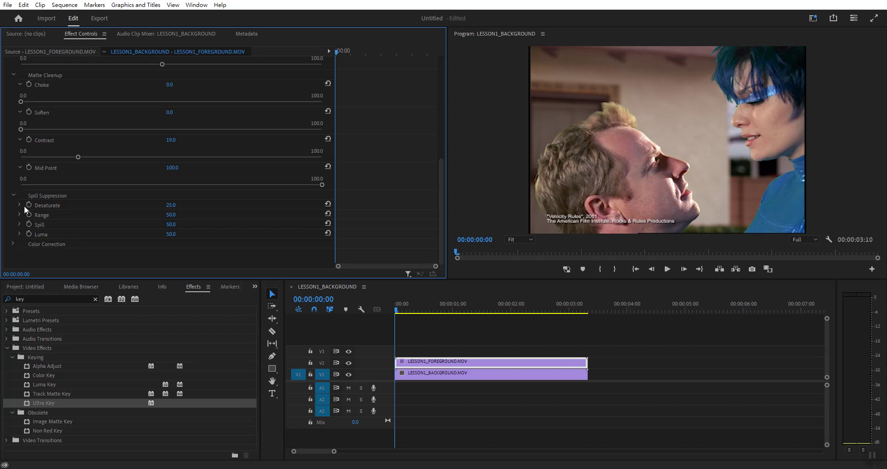
{"action": "left_click", "coordinate": [19, 205]}
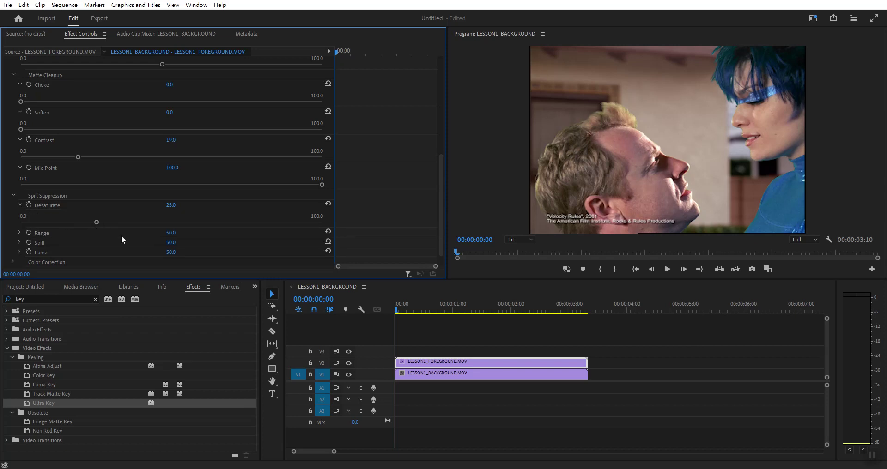
{"action": "mouse_move", "coordinate": [97, 222]}
{"action": "left_mouse_down"}
{"action": "mouse_move", "coordinate": [233, 222]}
{"action": "mouse_move", "coordinate": [101, 236]}
{"action": "left_mouse_up"}
{"action": "left_click_drag", "start_coordinate": [87, 222], "coordinate": [93, 222]}
Raise spill suppression Range to 52.5 and Spill to 67.2
{"action": "left_click", "coordinate": [19, 233]}
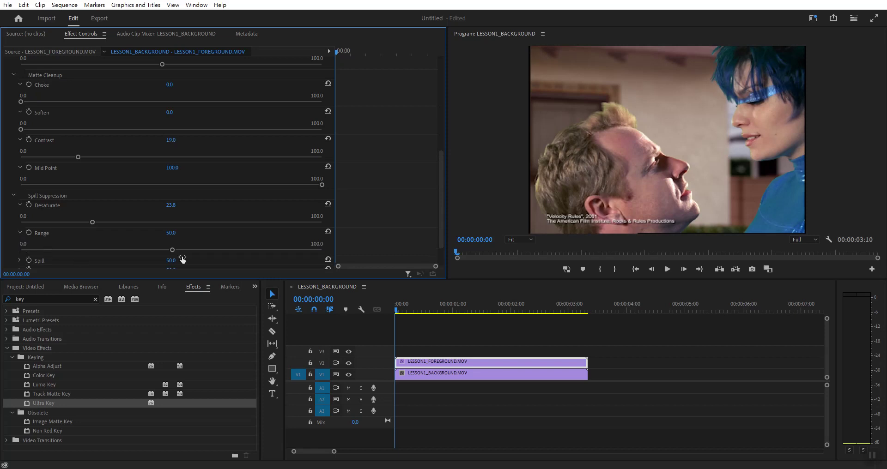
{"action": "left_click_drag", "start_coordinate": [171, 249], "coordinate": [181, 250]}
{"action": "scroll", "coordinate": [97, 226], "scroll_direction": "down", "scroll_amount": 3}
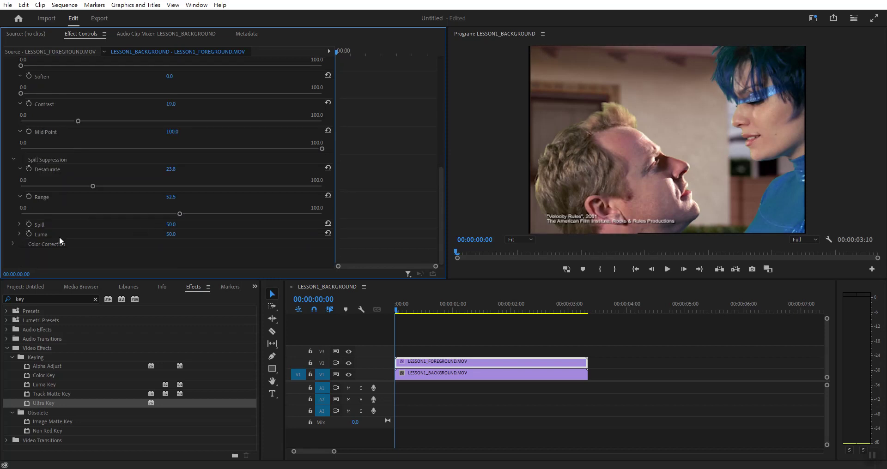
{"action": "left_click", "coordinate": [20, 225]}
{"action": "left_click_drag", "start_coordinate": [173, 241], "coordinate": [192, 242]}
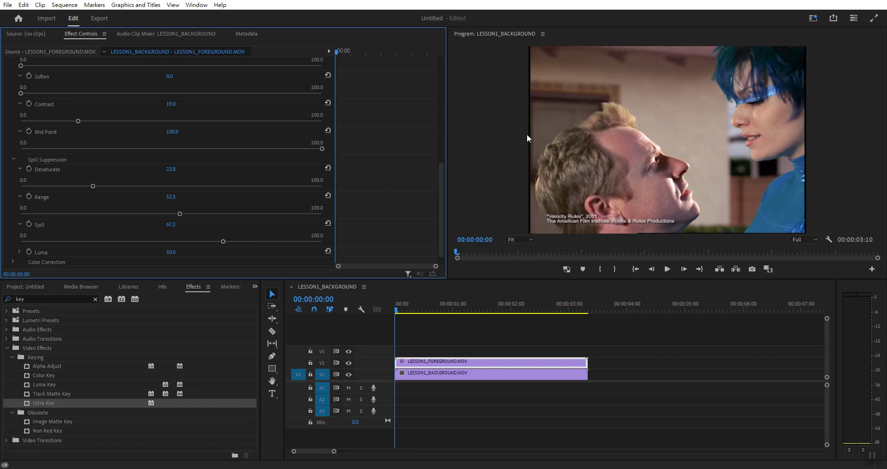
{"action": "left_click_drag", "start_coordinate": [441, 198], "coordinate": [314, 116]}
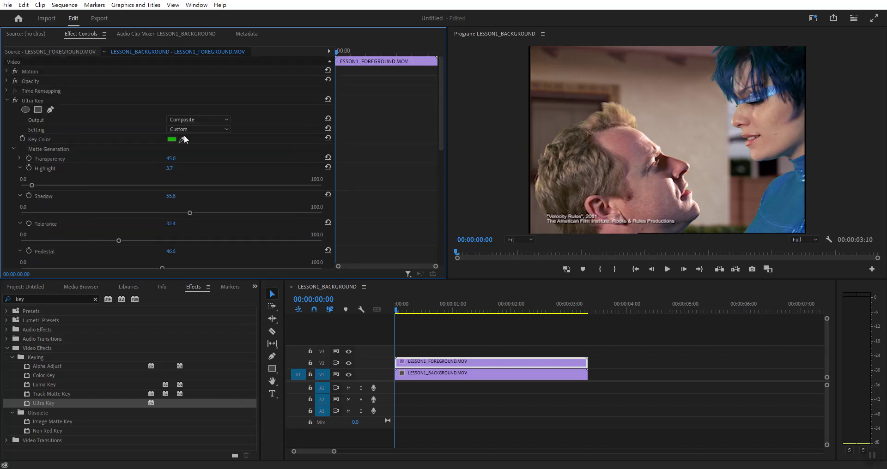
{"action": "left_click", "coordinate": [15, 99]}
{"action": "left_click", "coordinate": [15, 100]}
{"action": "left_click", "coordinate": [15, 100]}
{"action": "left_click", "coordinate": [15, 99]}
{"action": "left_click", "coordinate": [668, 270]}
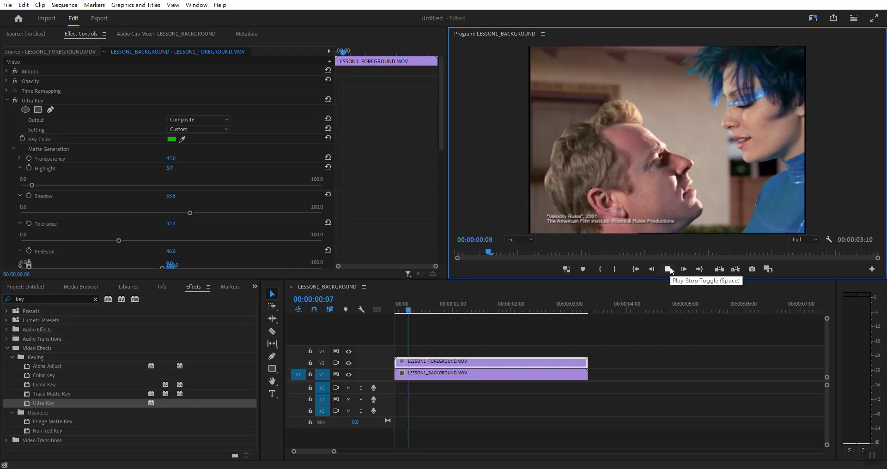
{"action": "left_click", "coordinate": [667, 270]}
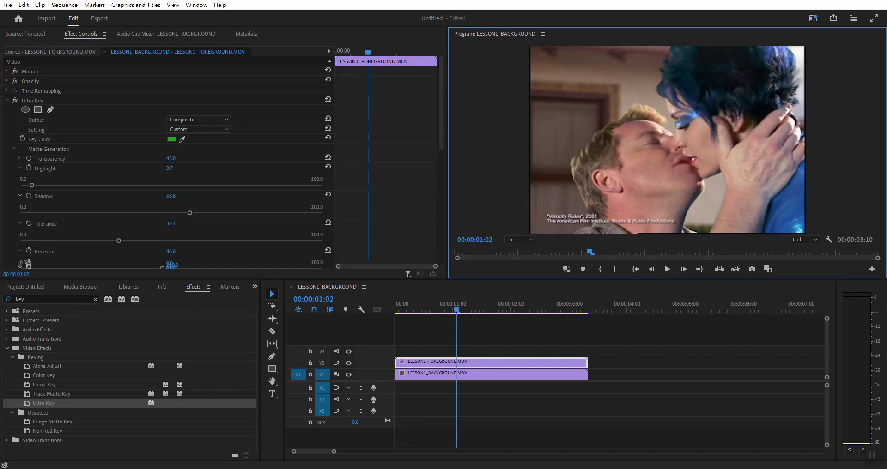